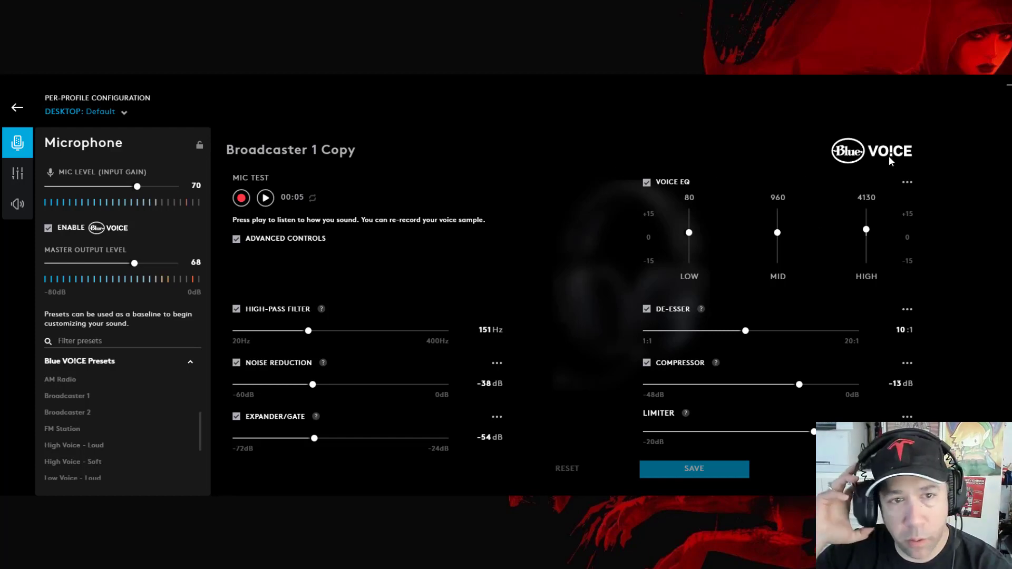
Open the PRO X headset's microphone settings and disable Blue VO!CE.
click(18, 109)
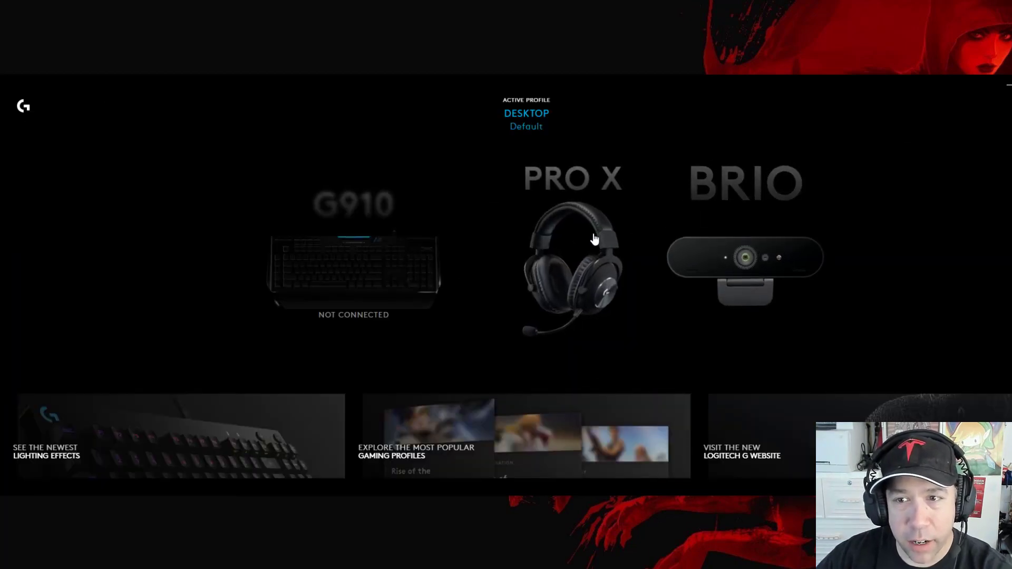
click(586, 267)
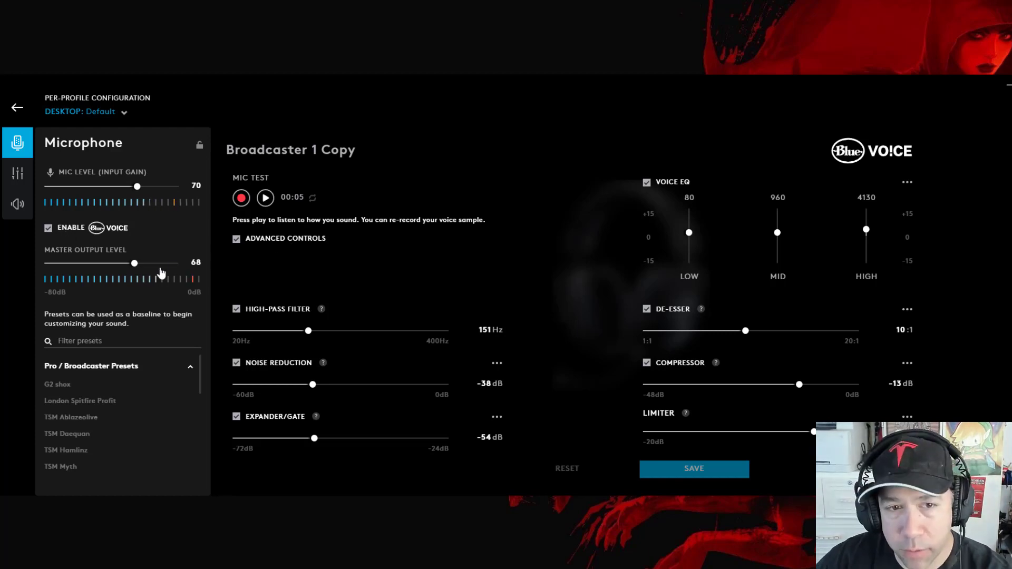
click(48, 228)
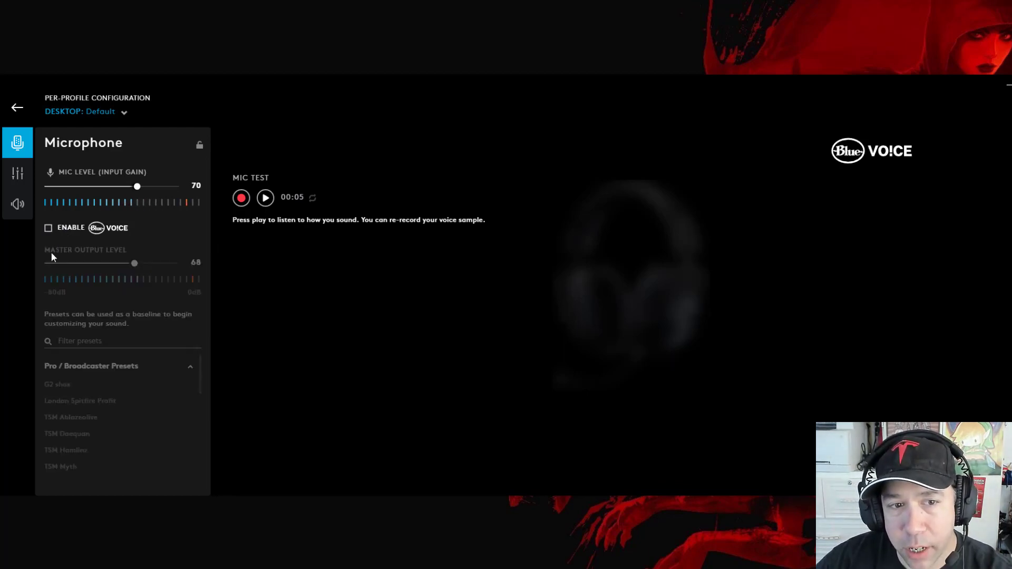
Record a 12-second unprocessed voice sample and play it back.
click(240, 198)
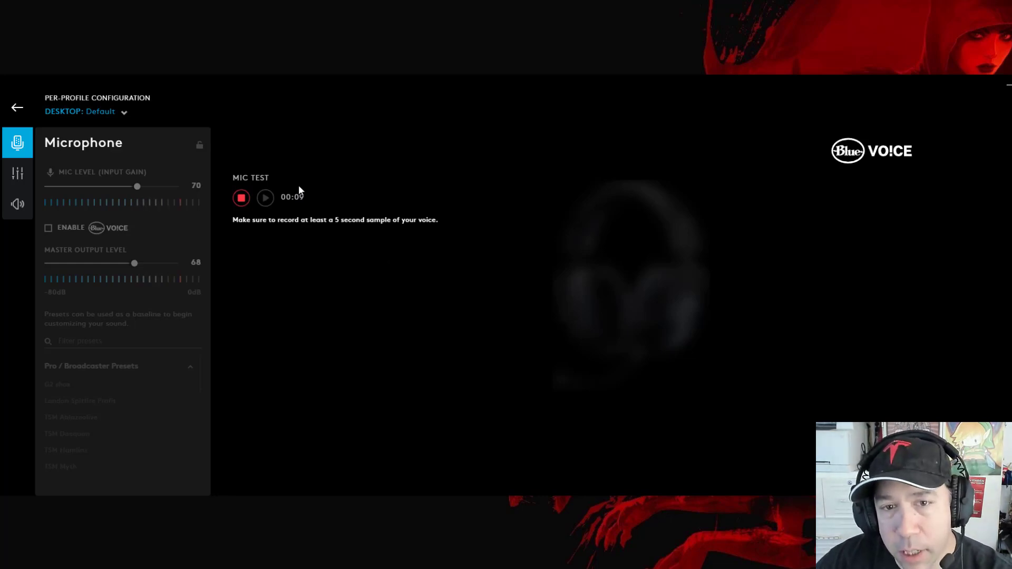
click(243, 199)
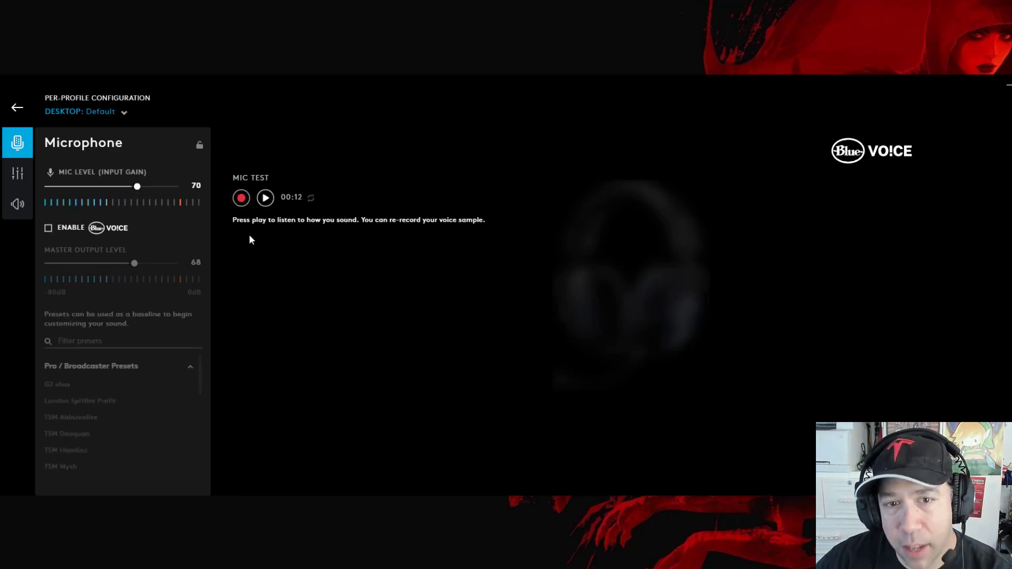
click(265, 202)
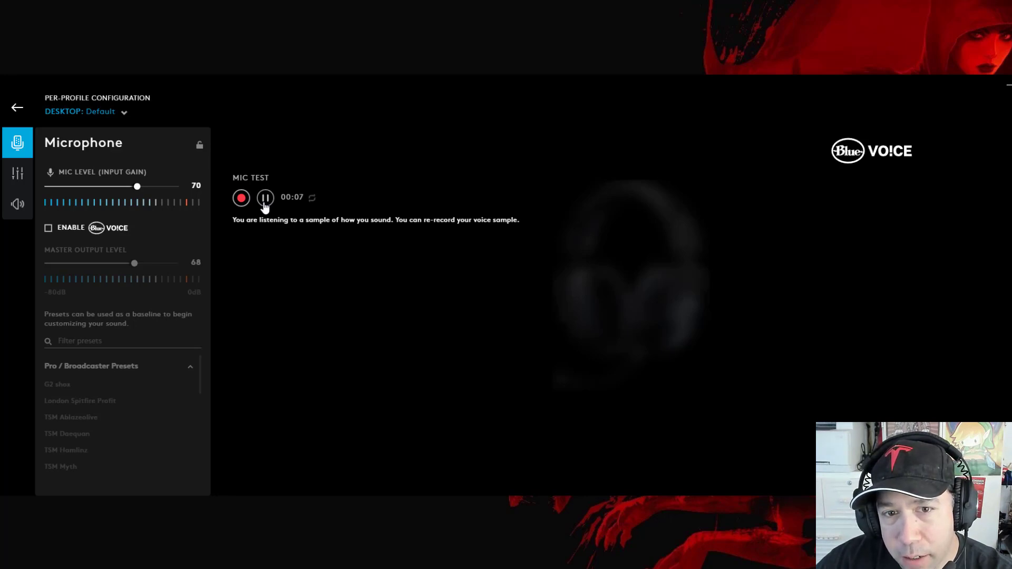
click(265, 203)
Re-enable Blue VO!CE and listen to the sample with Broadcaster 1 Copy processing.
click(48, 230)
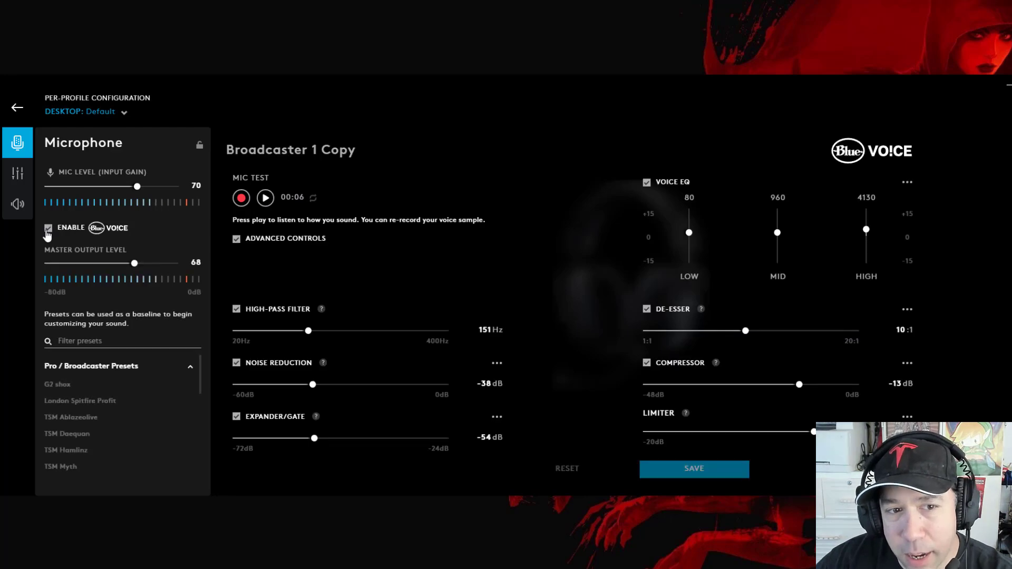
click(264, 199)
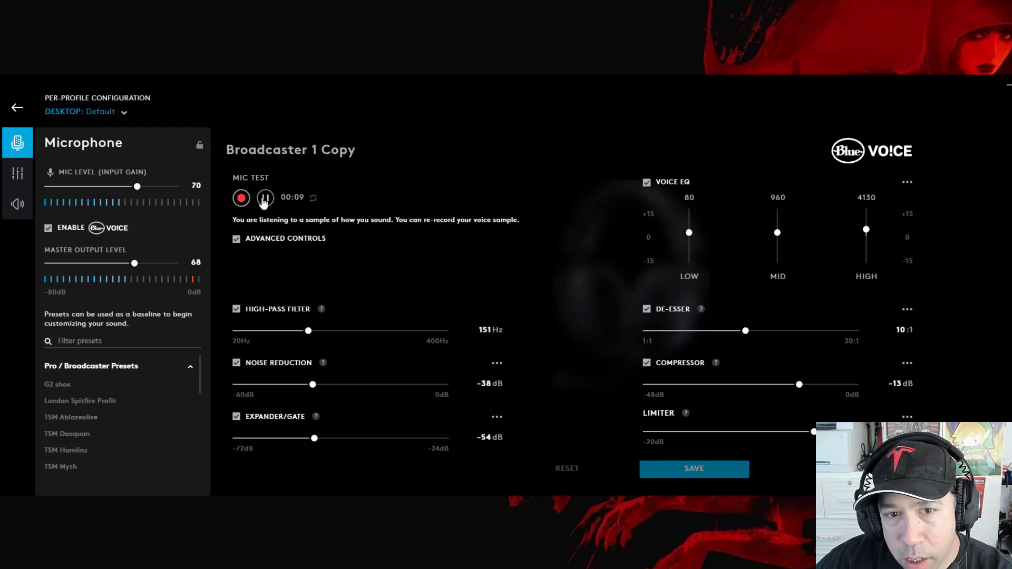
click(265, 198)
Toggle Advanced Controls off and back on, then scroll down to the Blue VO!CE Presets.
click(236, 239)
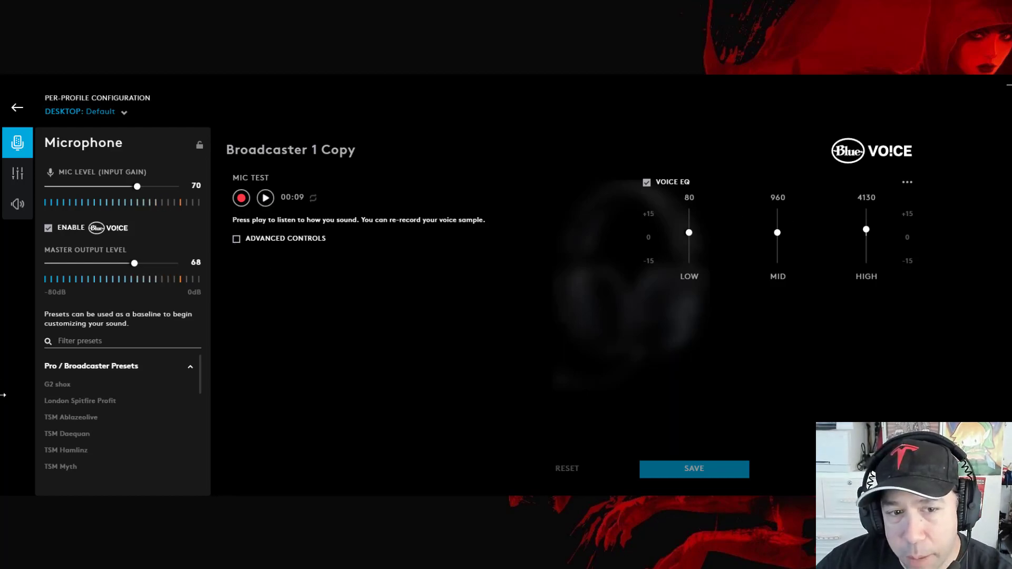
scroll(90, 380, down, 3)
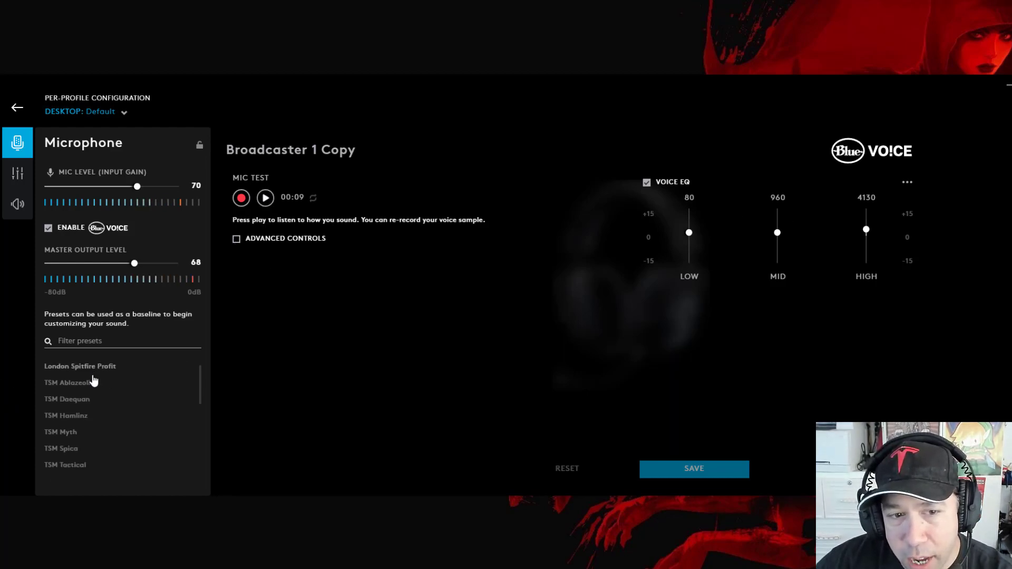
click(236, 240)
scroll(108, 388, up, 3)
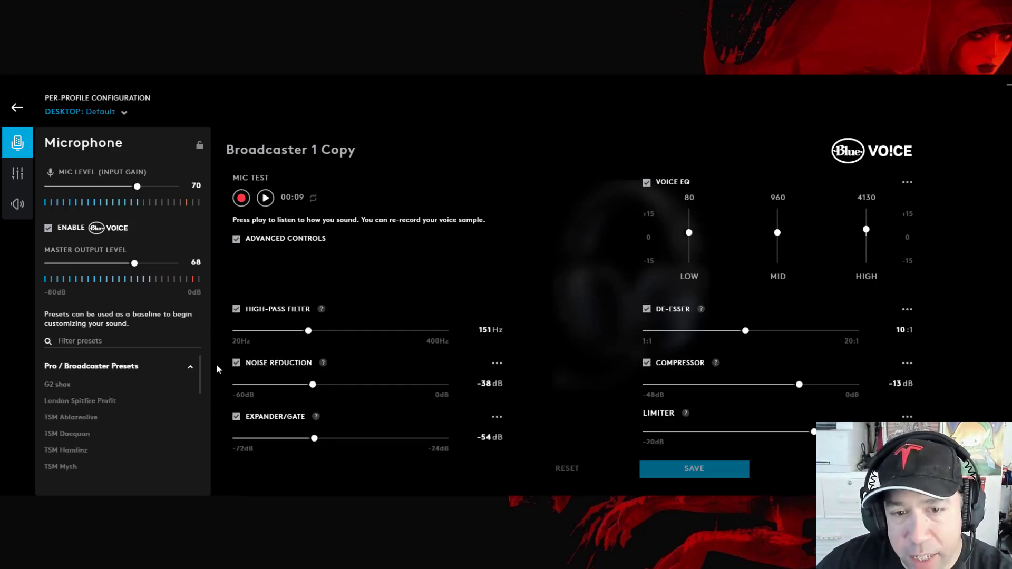
mouse_move(140, 384)
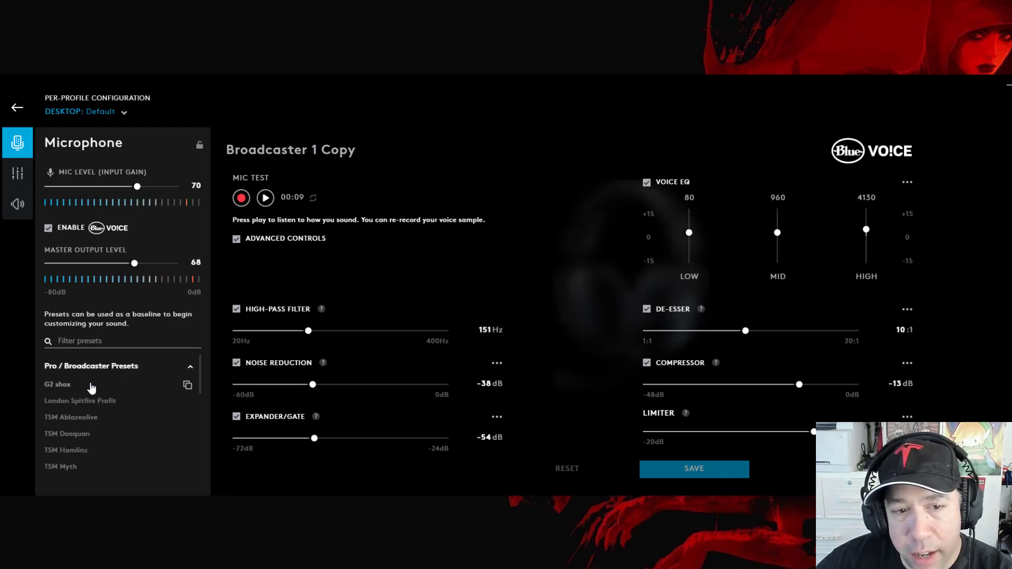
scroll(101, 389, down, 3)
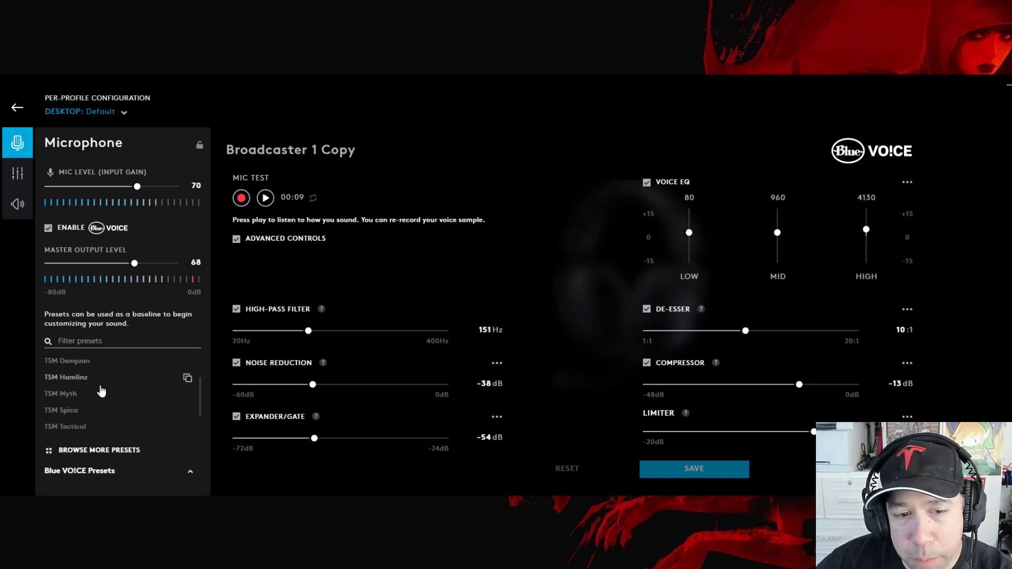
scroll(101, 391, down, 2)
scroll(140, 391, down, 1)
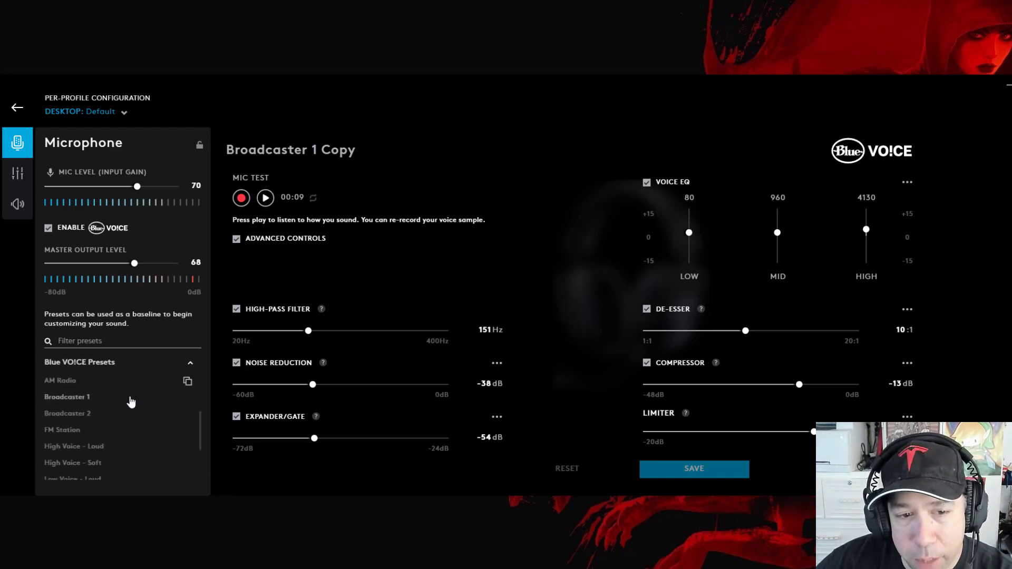
Load the Broadcaster 1 preset and play the voice sample through it.
click(82, 402)
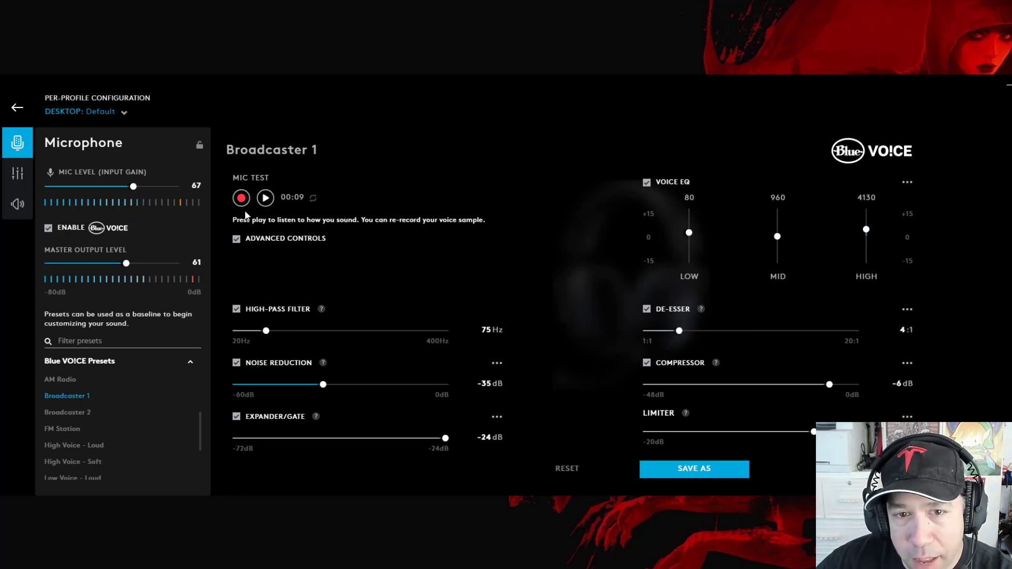
click(265, 198)
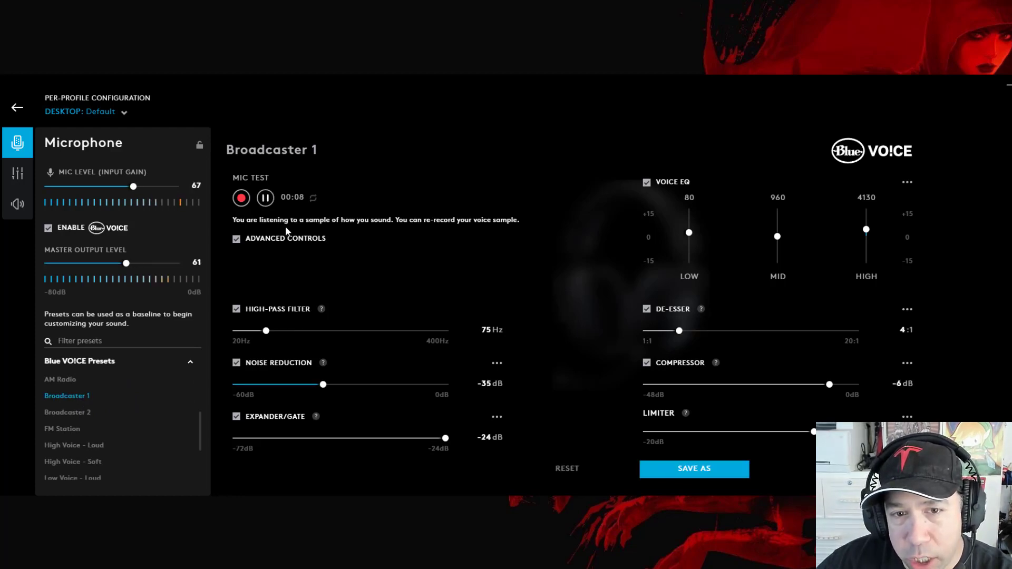
click(266, 200)
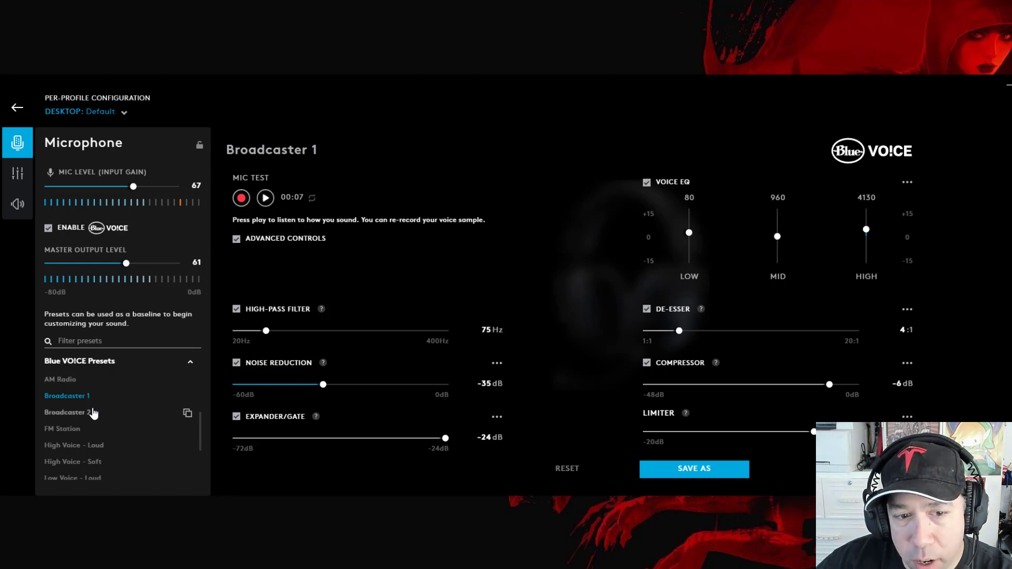
Switch to the Broadcaster 2 preset and play the voice sample.
click(97, 413)
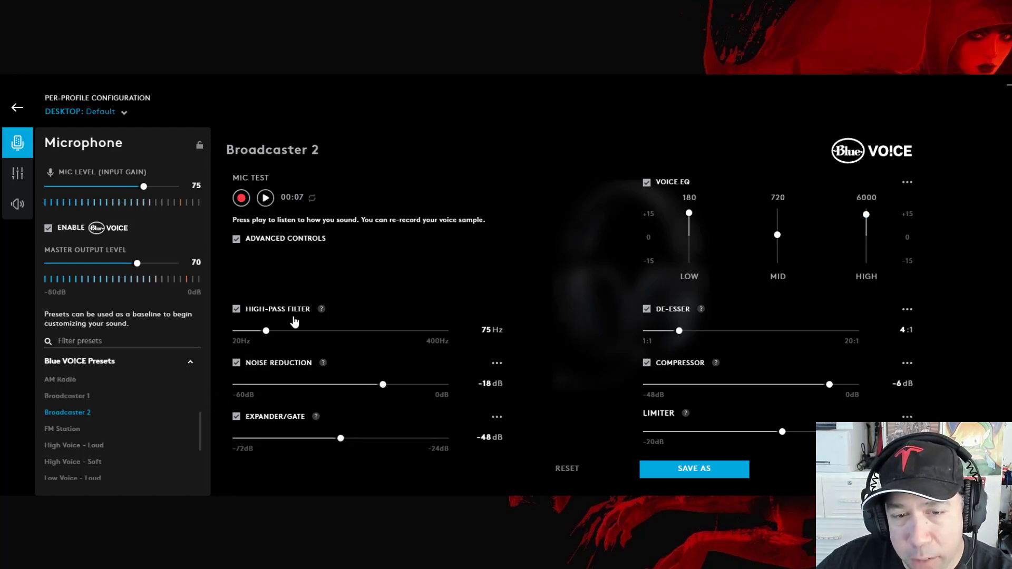
click(268, 203)
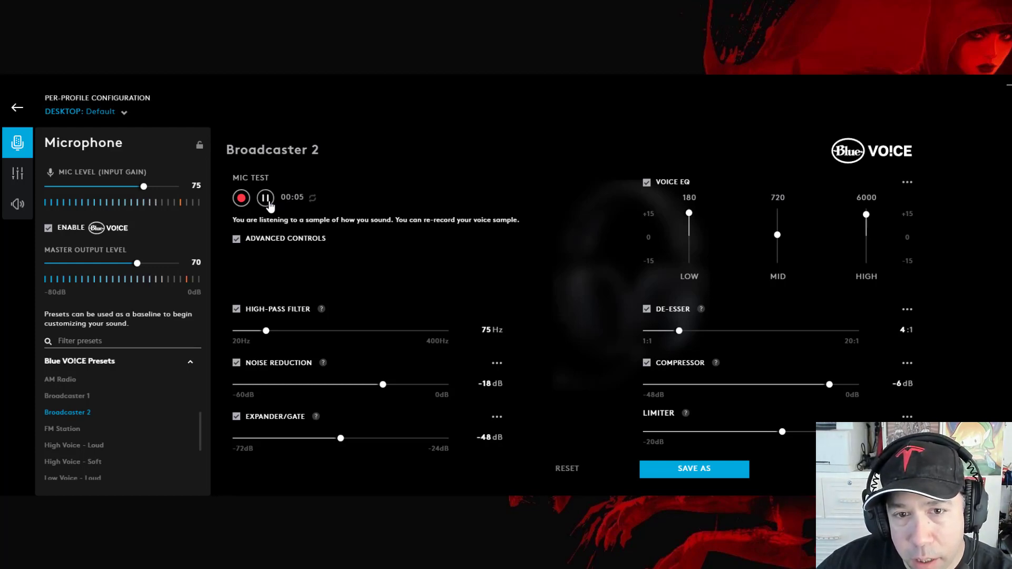
click(266, 198)
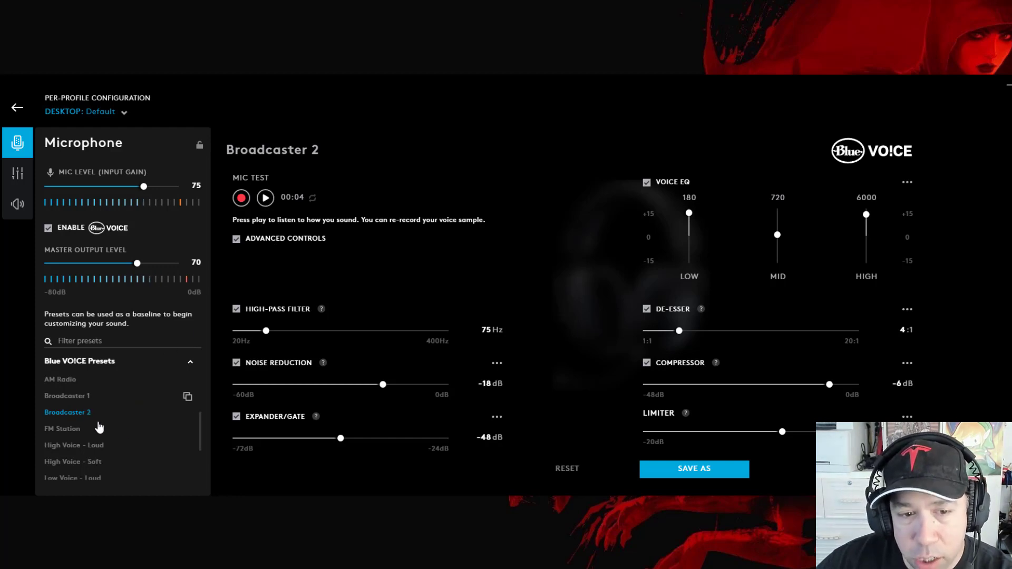
Return to Broadcaster 1 (75 Hz high-pass, −35 dB noise reduction, 4:1 de-esser) and replay.
scroll(95, 446, down, 2)
scroll(97, 453, up, 4)
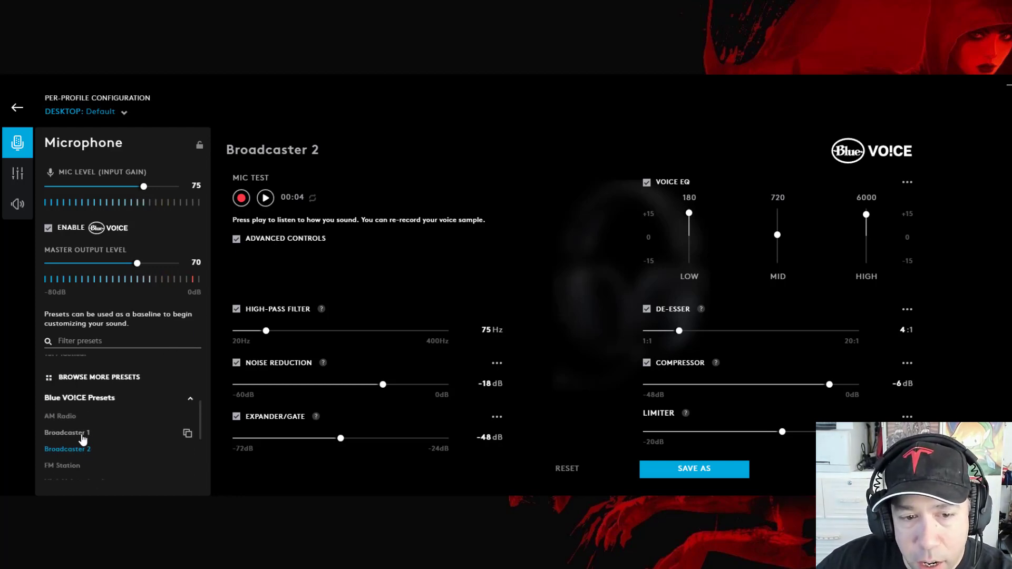
click(87, 434)
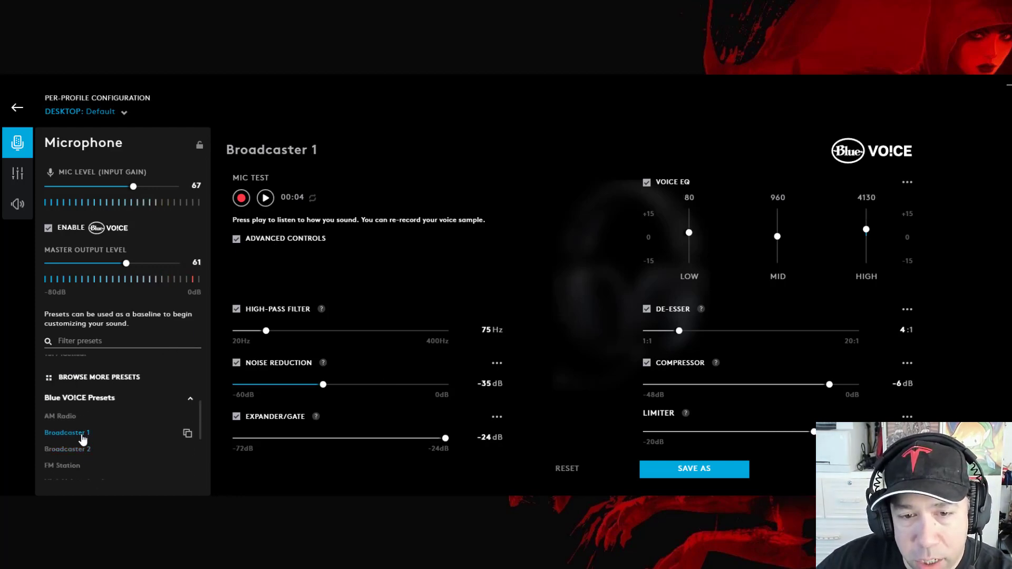
click(266, 199)
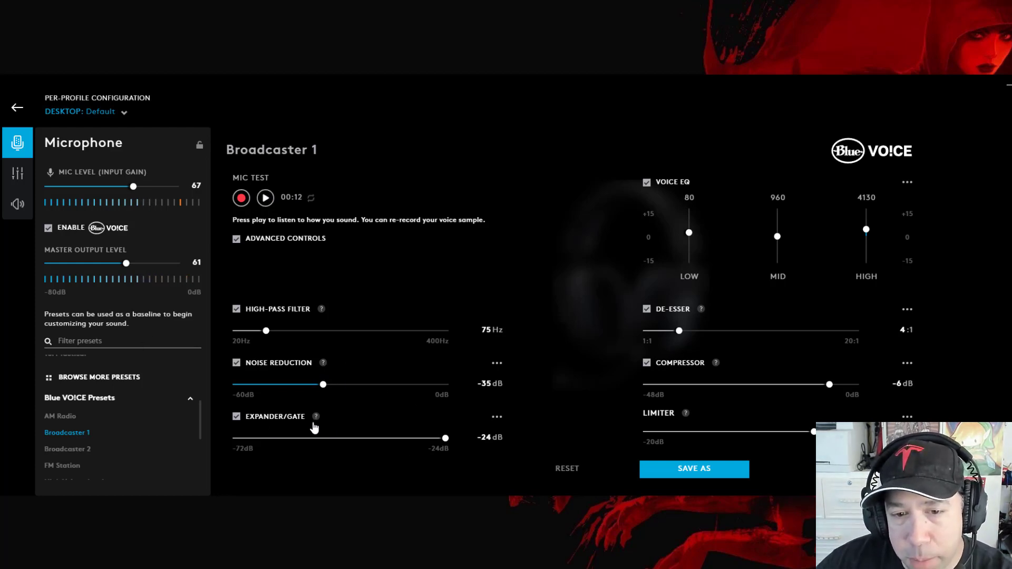
mouse_move(317, 417)
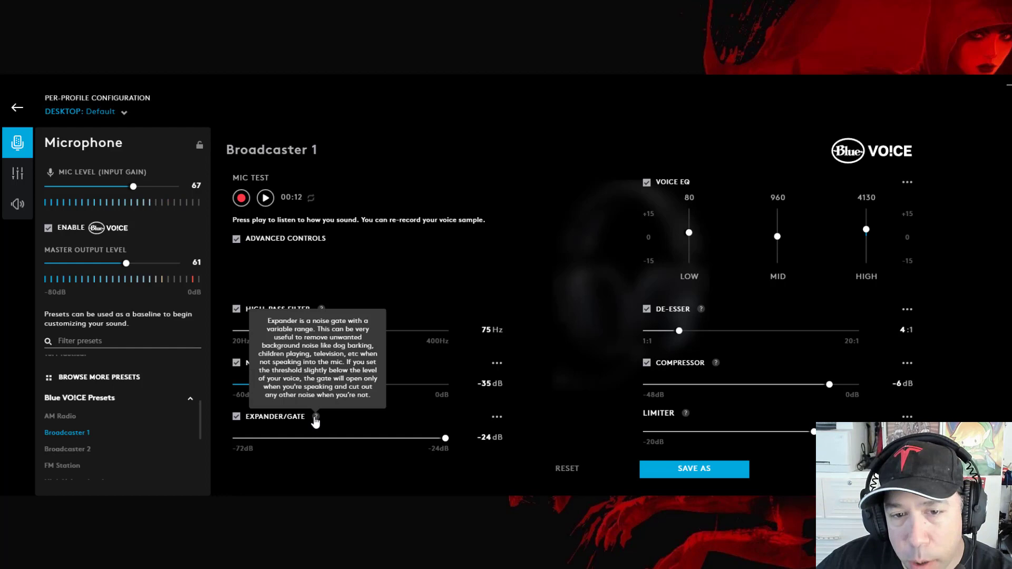
Load the Broadcaster 1 Copy custom preset: 151 Hz high-pass, −38 dB noise reduction, −13 dB compressor.
scroll(158, 390, down, 5)
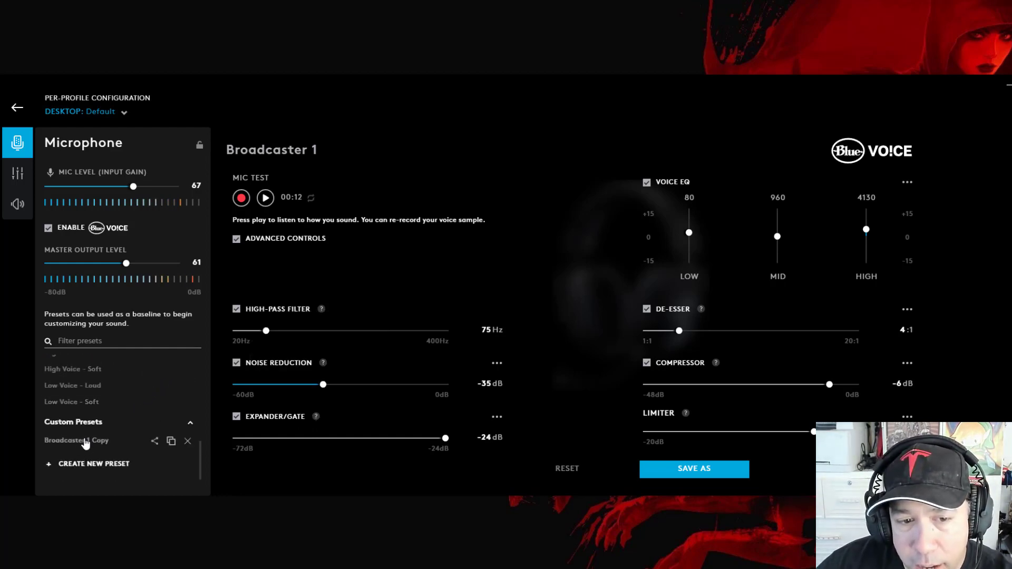
click(96, 446)
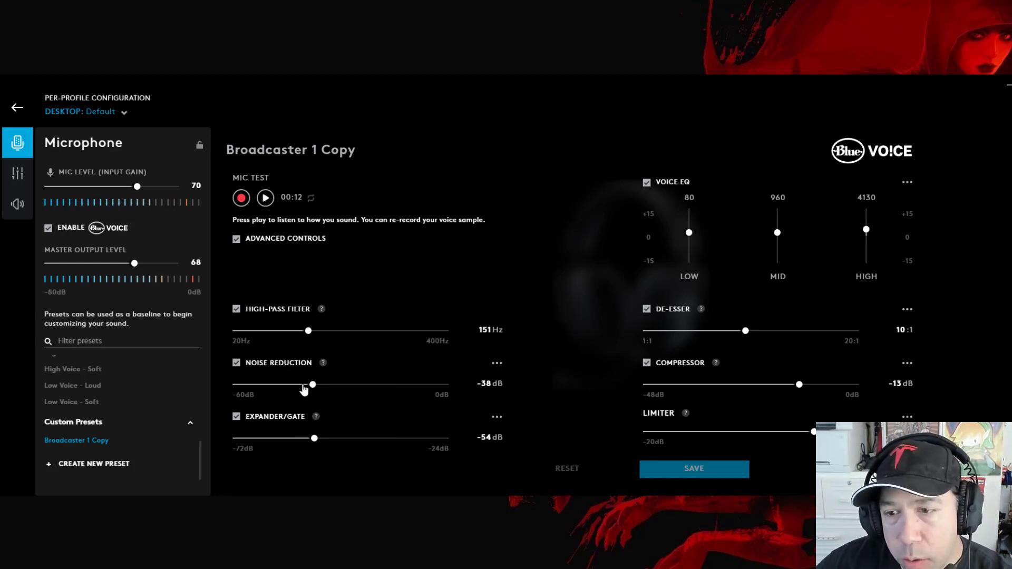
mouse_move(701, 312)
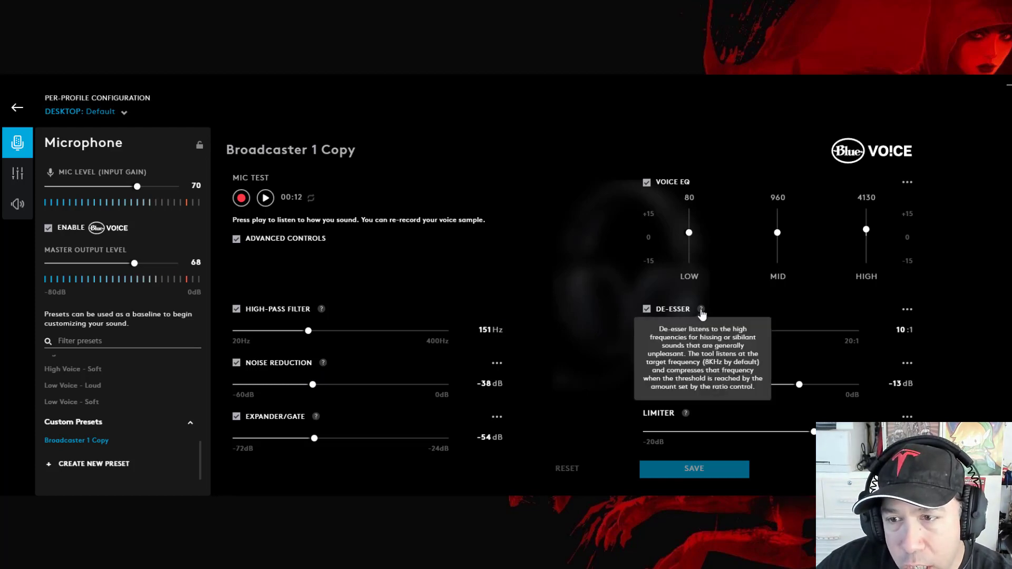
mouse_move(707, 369)
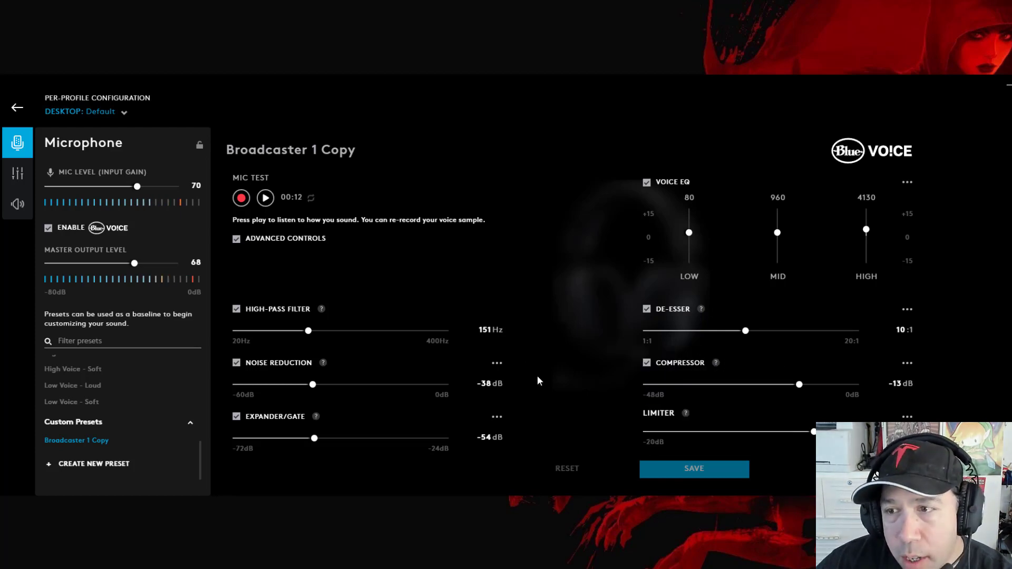
click(907, 186)
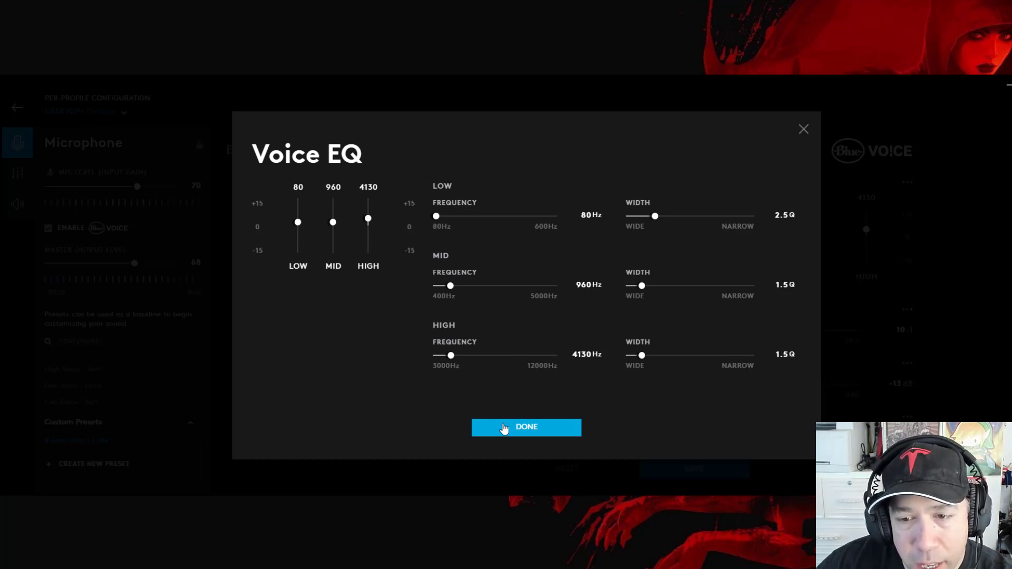
click(505, 428)
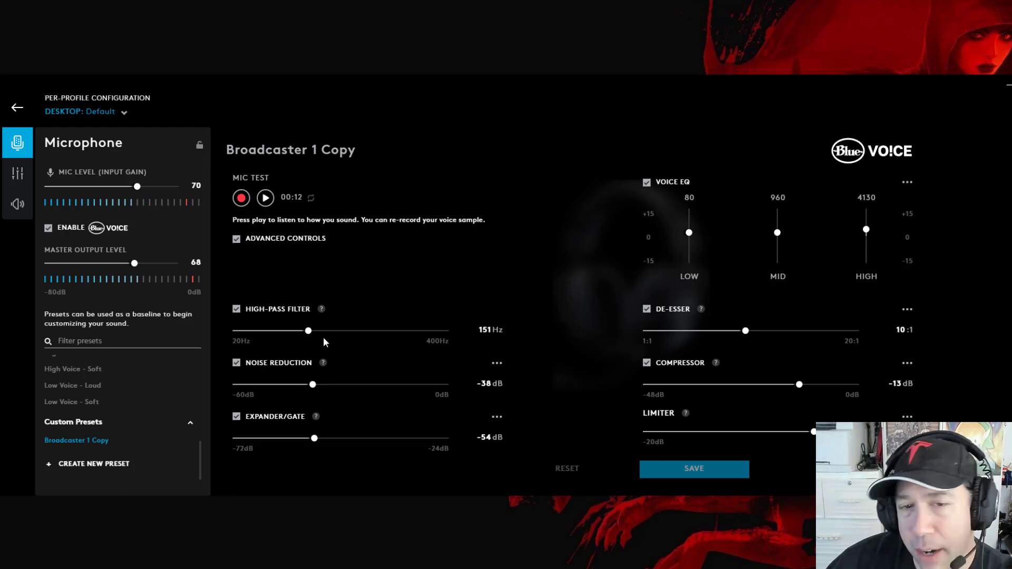
click(266, 201)
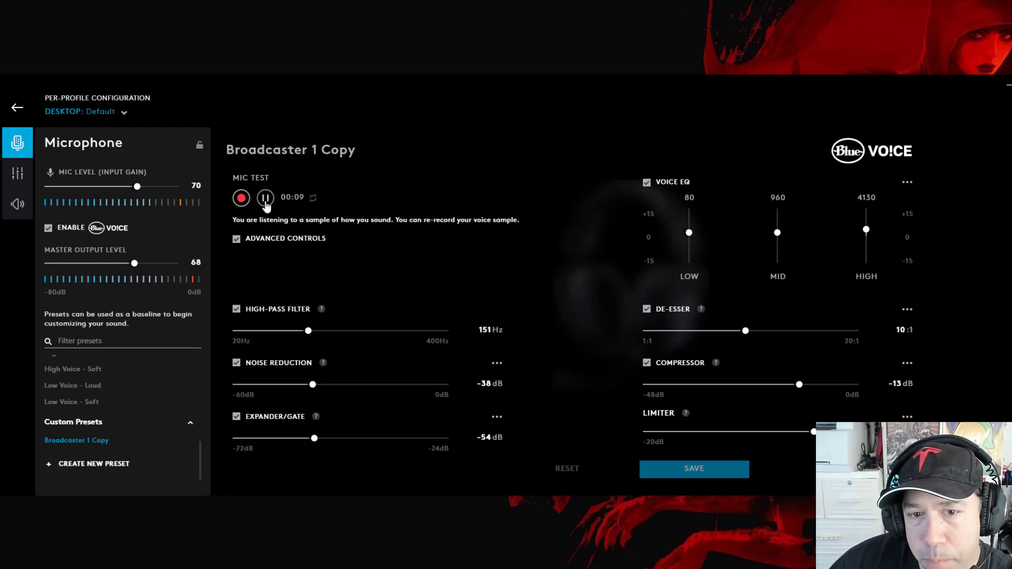
click(266, 200)
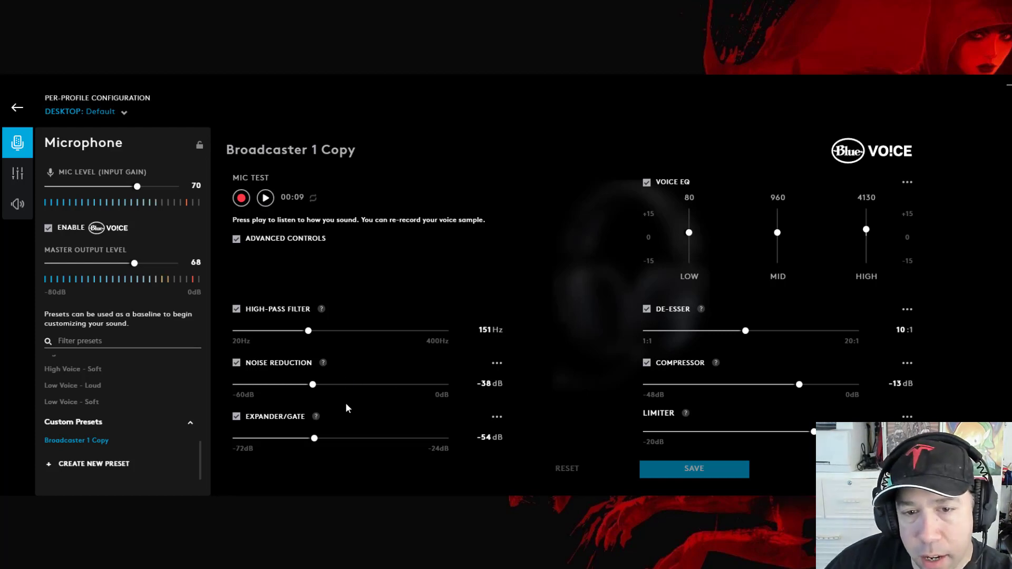